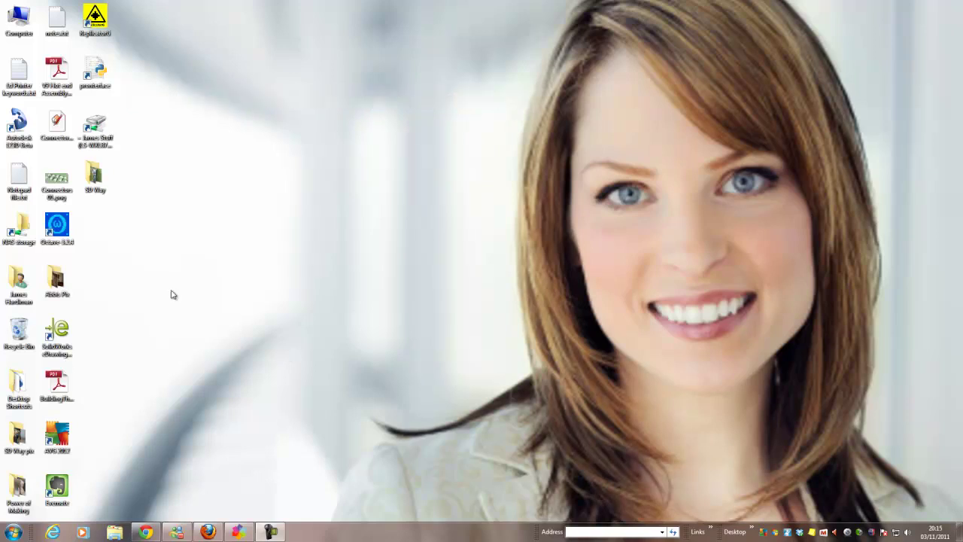
Open the shared network drive, then its 3D Printer Software folder and the Pronterface folder.
double_click(113, 138)
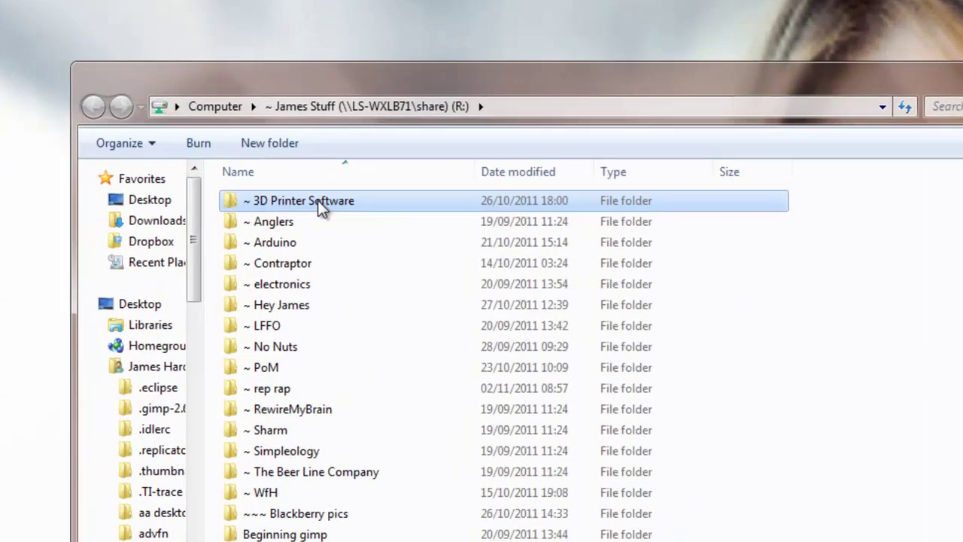
double_click(330, 140)
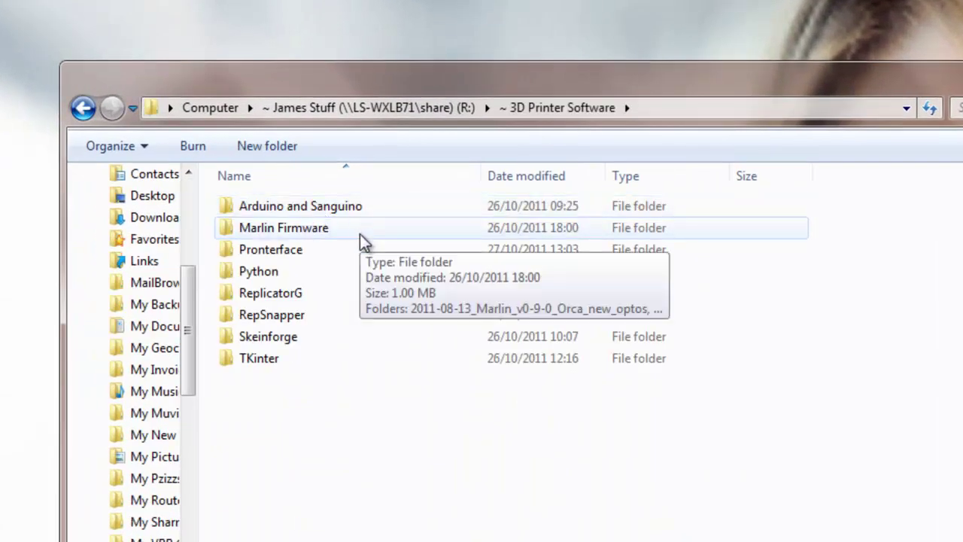
drag(256, 79, 533, 76)
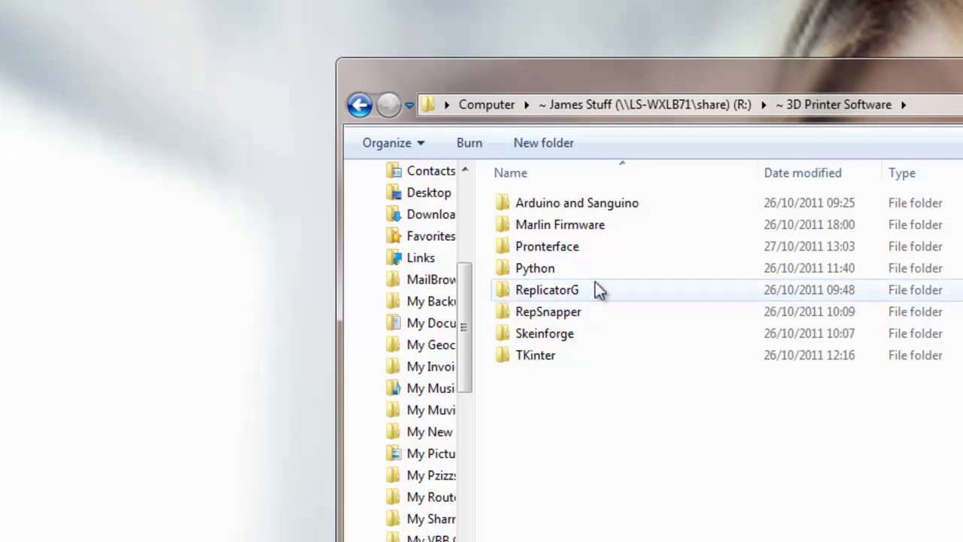
double_click(557, 247)
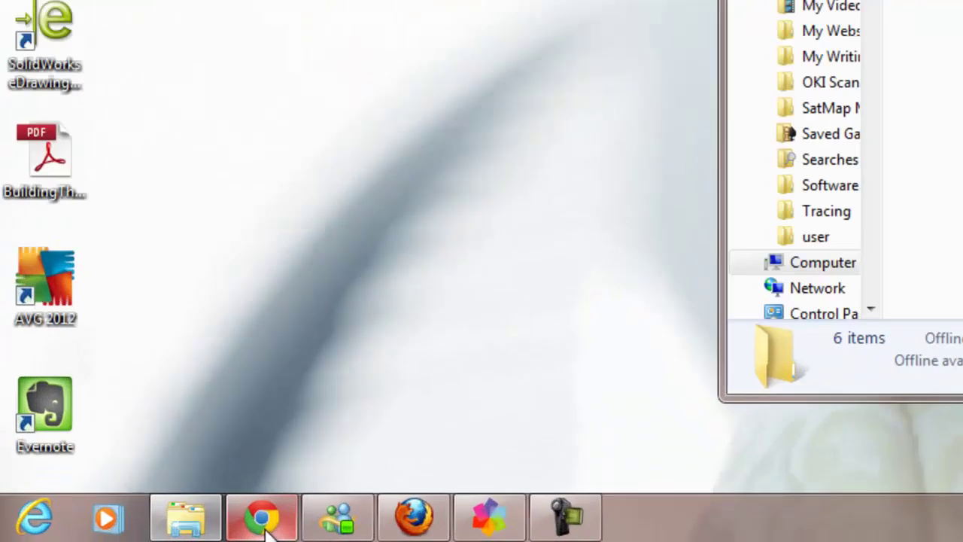
Bring Chrome forward and load mendel-parts.com in a new tab to reach the pronterface downloads.
mouse_move(148, 536)
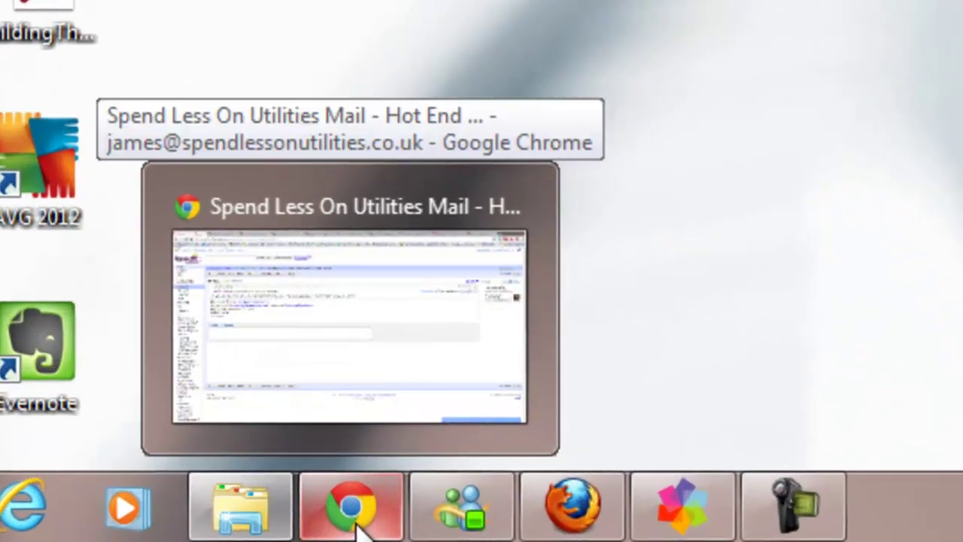
click(358, 529)
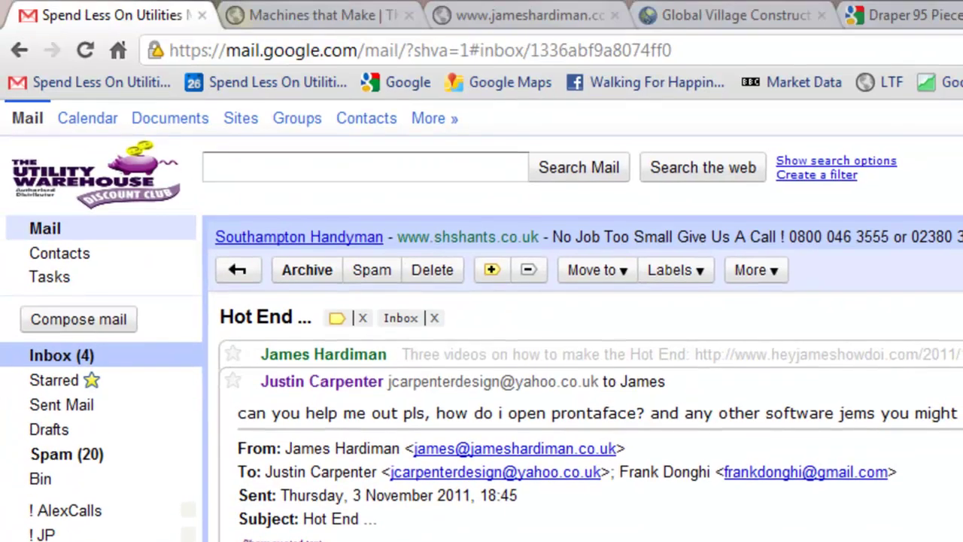
key(ctrl+t)
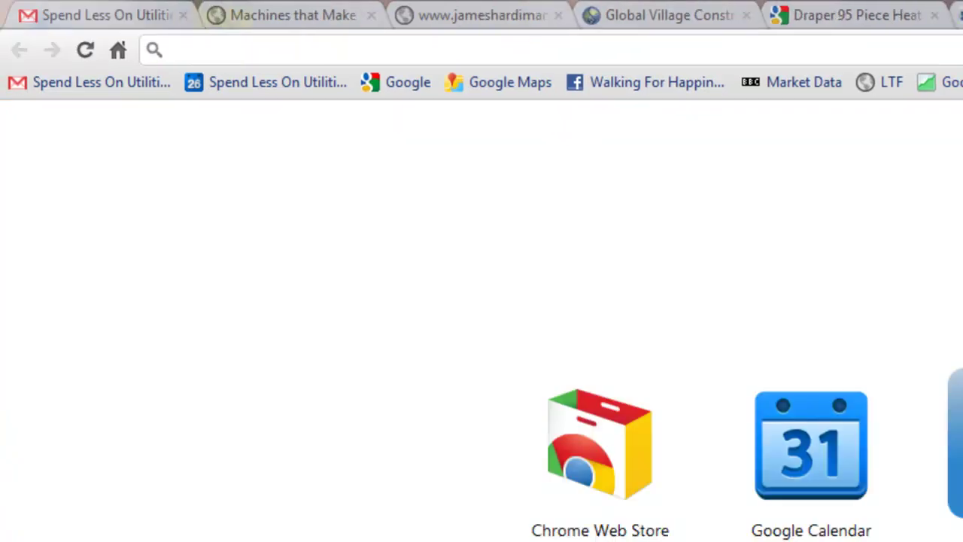
text(mendel-parts.com)
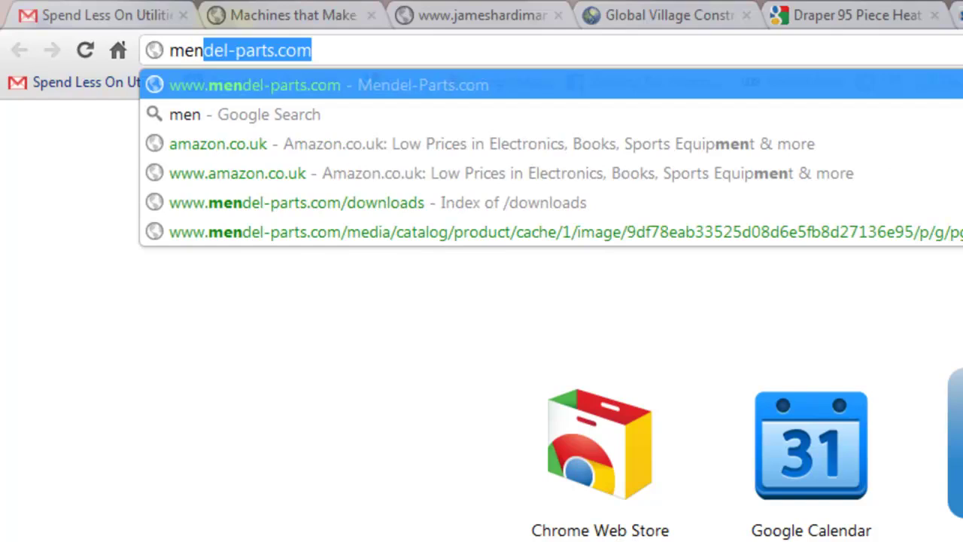
key(Right)
key(Return)
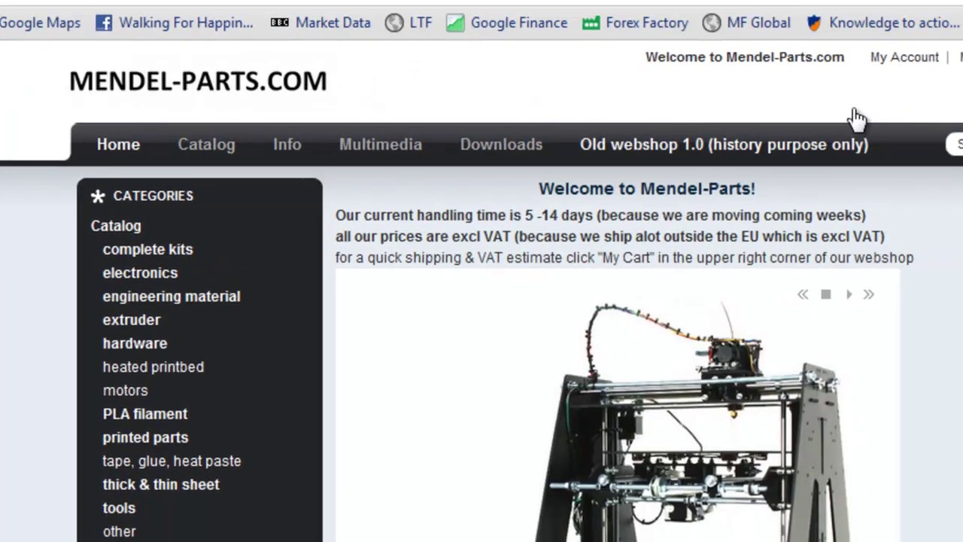
mouse_move(950, 165)
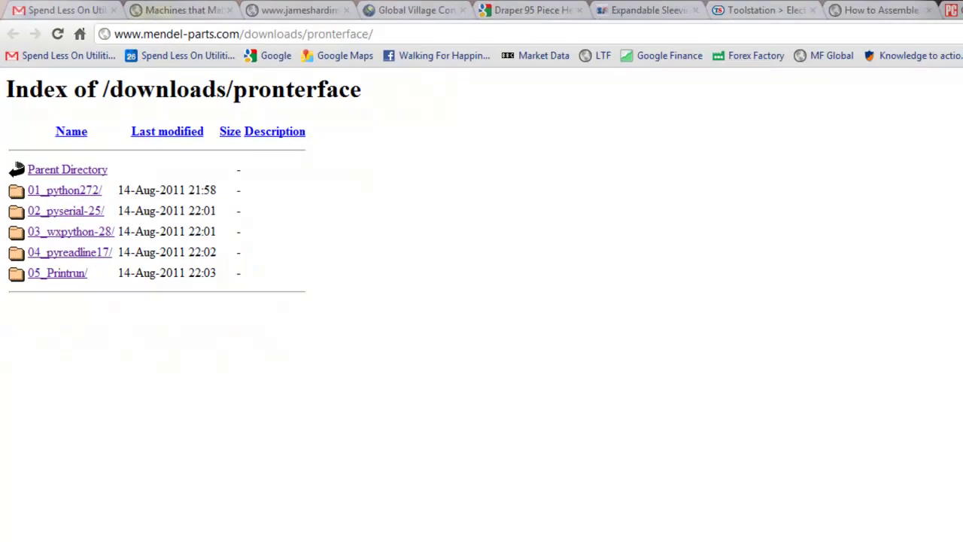
Minimise Chrome and open the Printrun-d482c66 folder in Explorer.
click(918, 6)
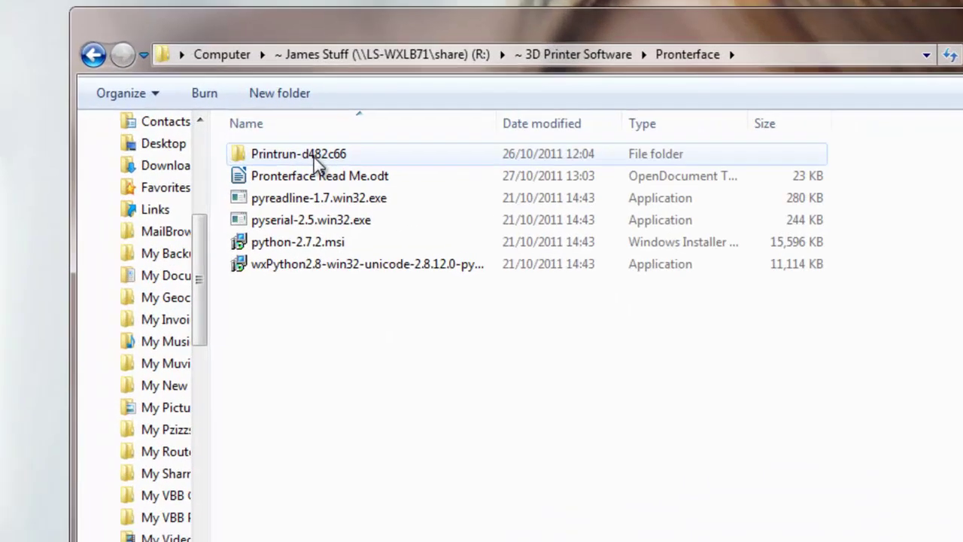
double_click(314, 156)
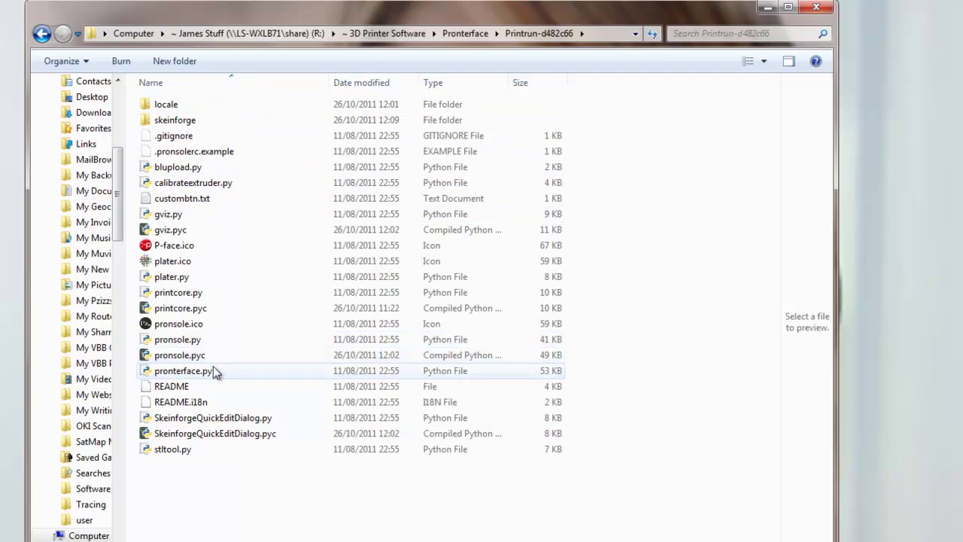
Go up to 3D Printer Software and into Skeinforge\skeinforge_shared\40_reprap_python_beanshell.
double_click(186, 122)
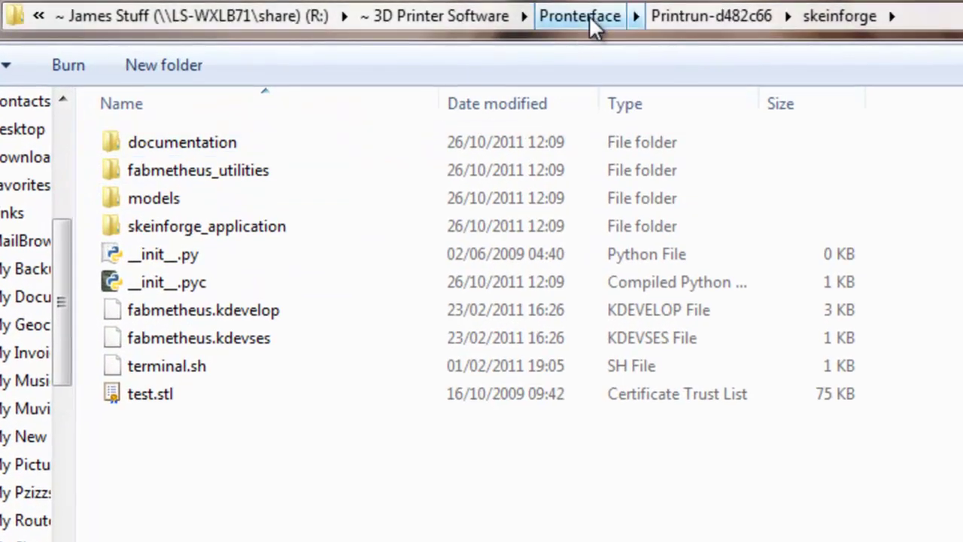
click(591, 19)
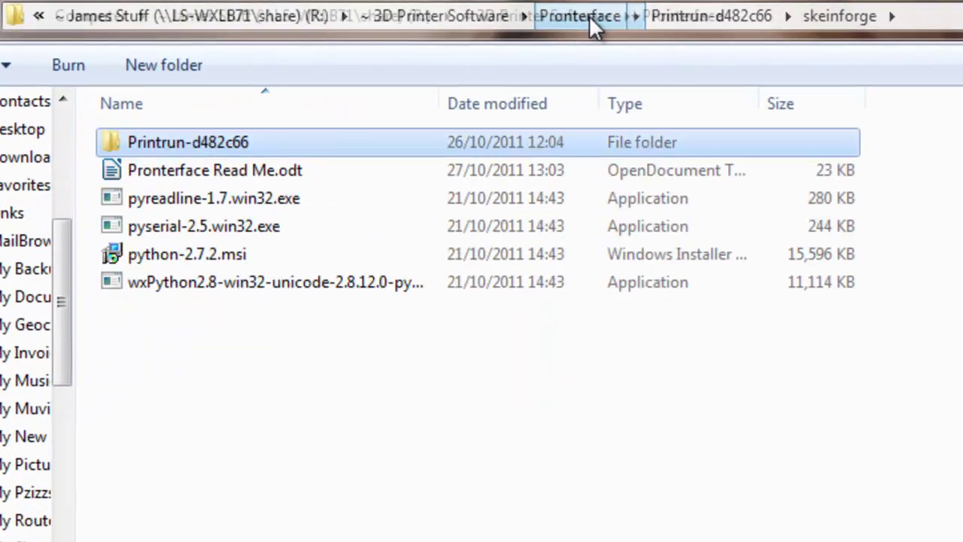
click(497, 14)
click(188, 316)
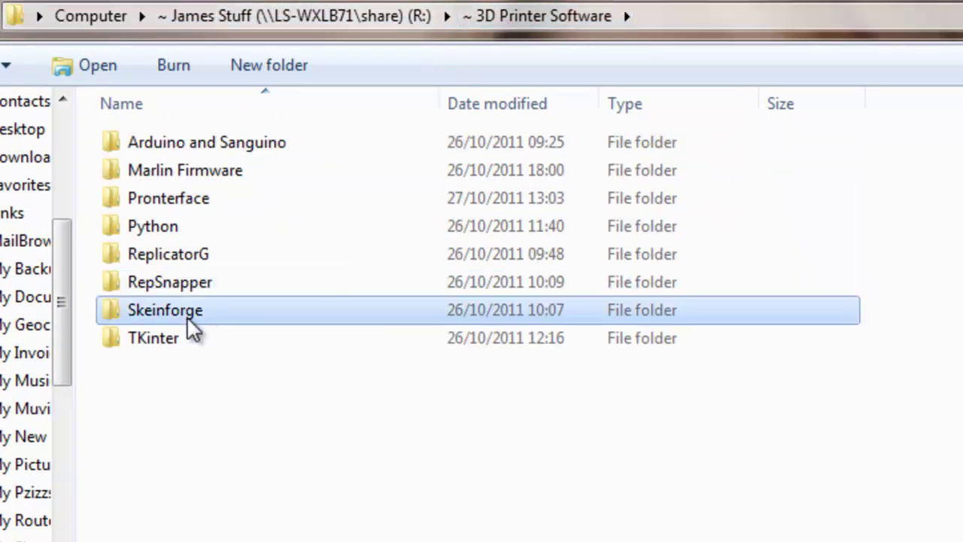
double_click(187, 316)
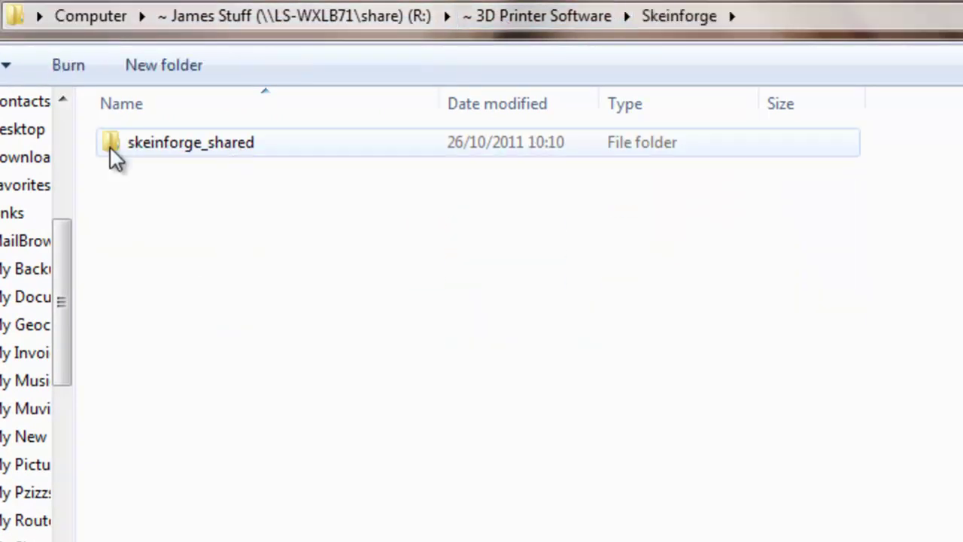
double_click(216, 144)
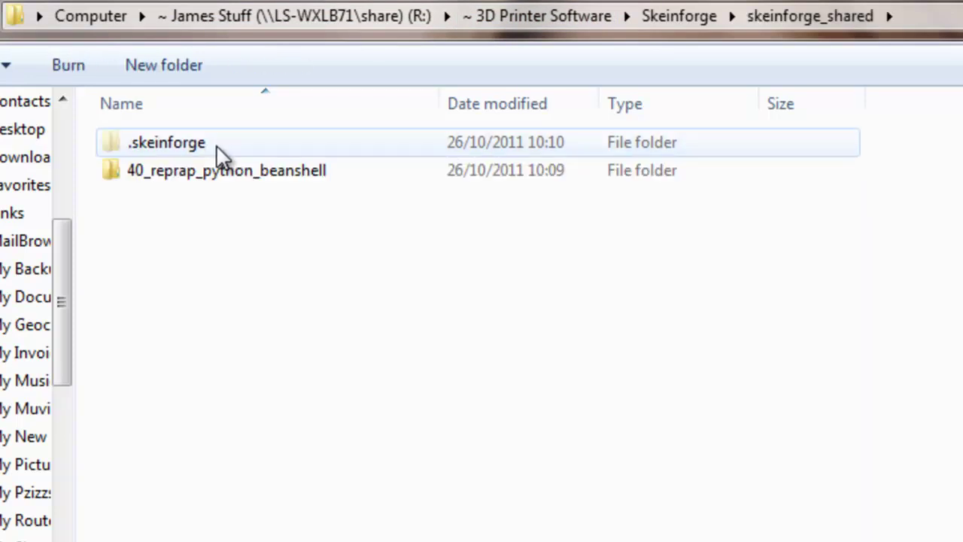
double_click(181, 168)
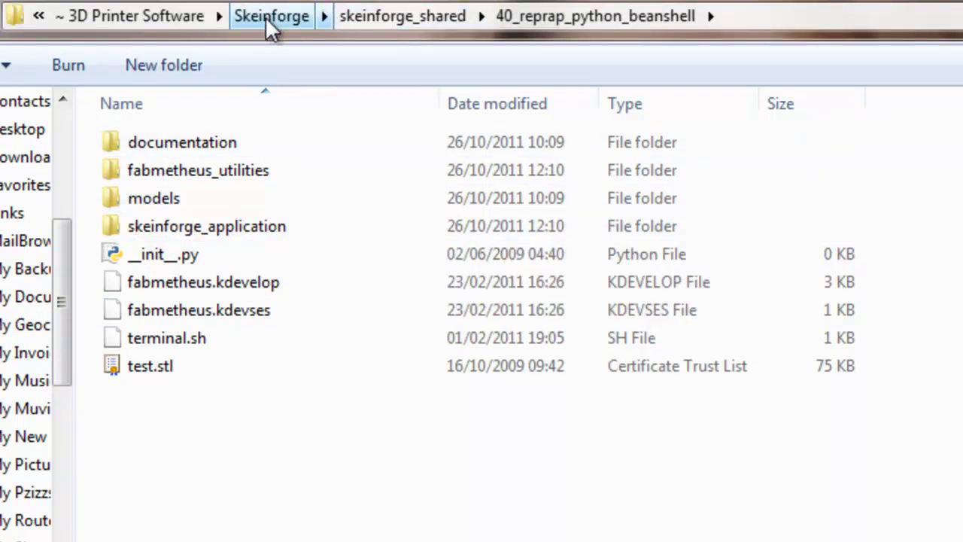
Return to the drive's top and reopen 3D Printer Software\Skeinforge\skeinforge_shared\40_reprap_python_beanshell.
click(267, 16)
click(284, 23)
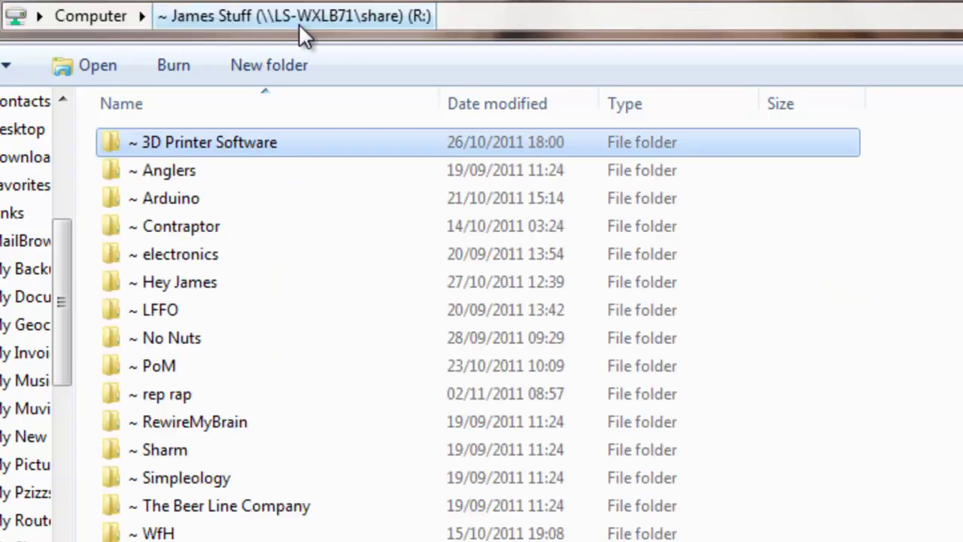
double_click(204, 143)
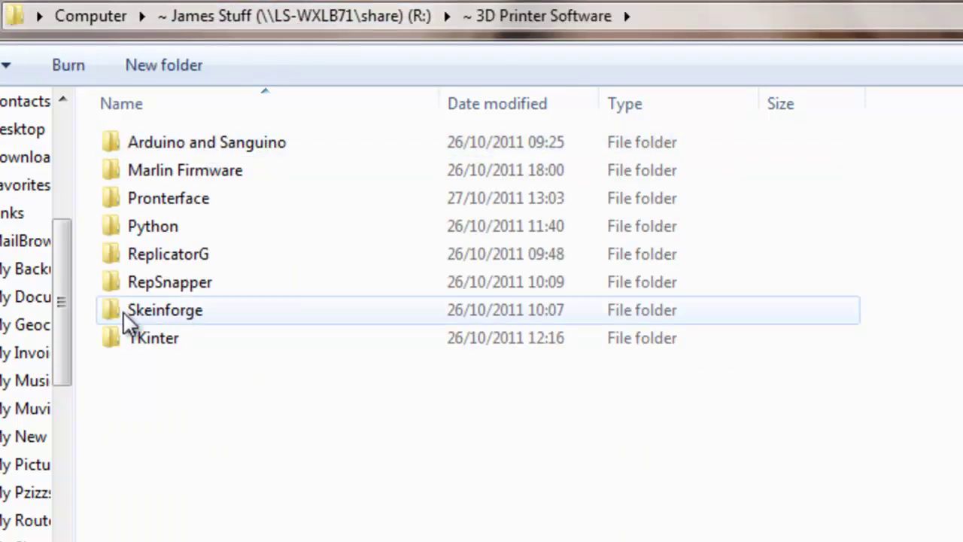
double_click(231, 316)
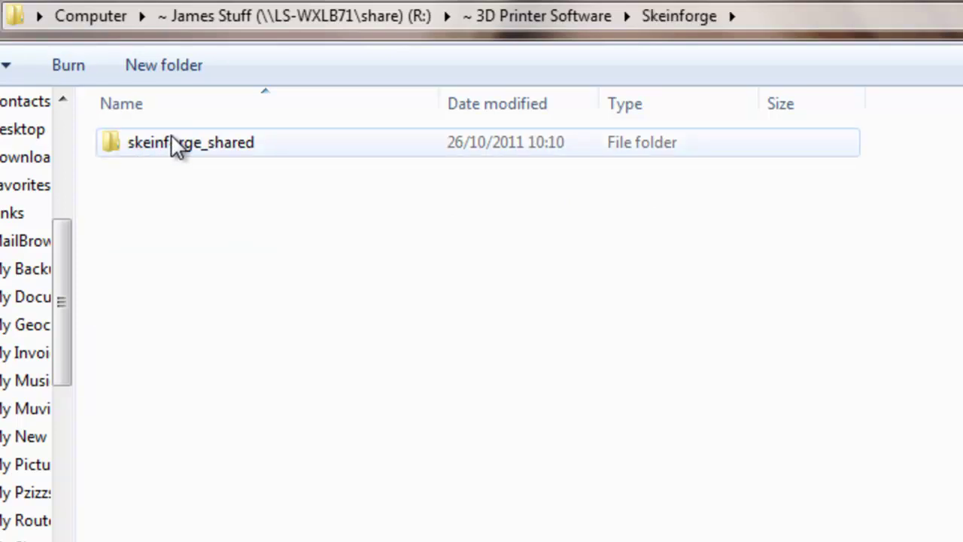
double_click(188, 147)
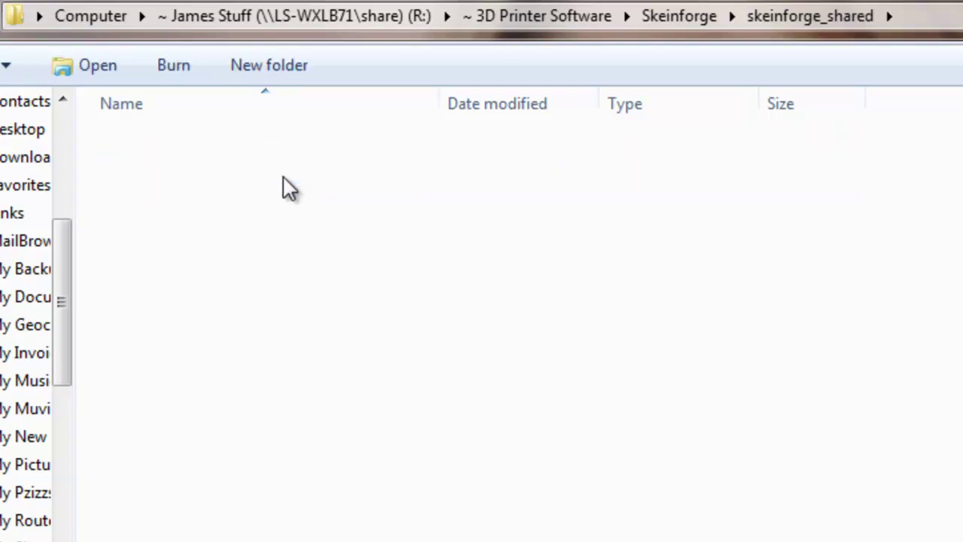
double_click(290, 172)
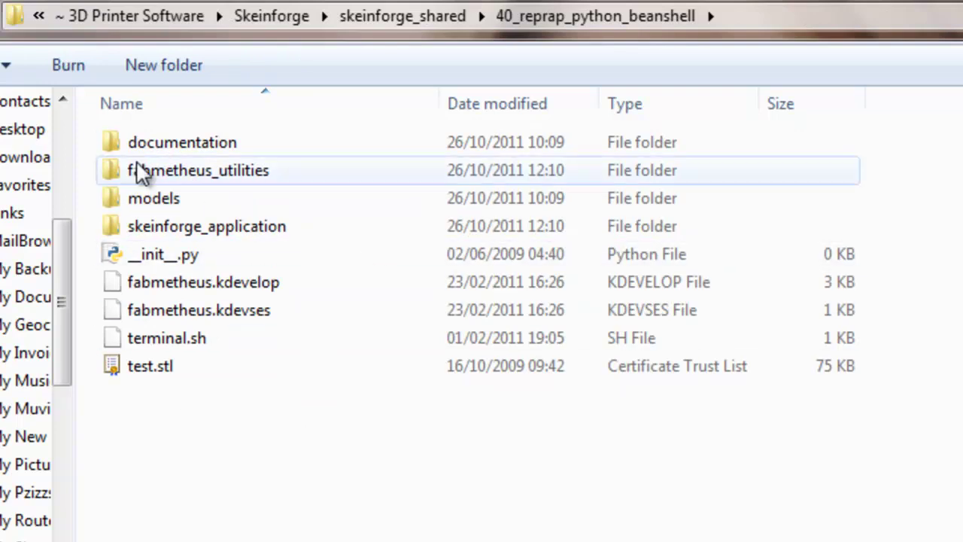
Jump back to 3D Printer Software and open Pronterface\Printrun-d482c66.
click(148, 18)
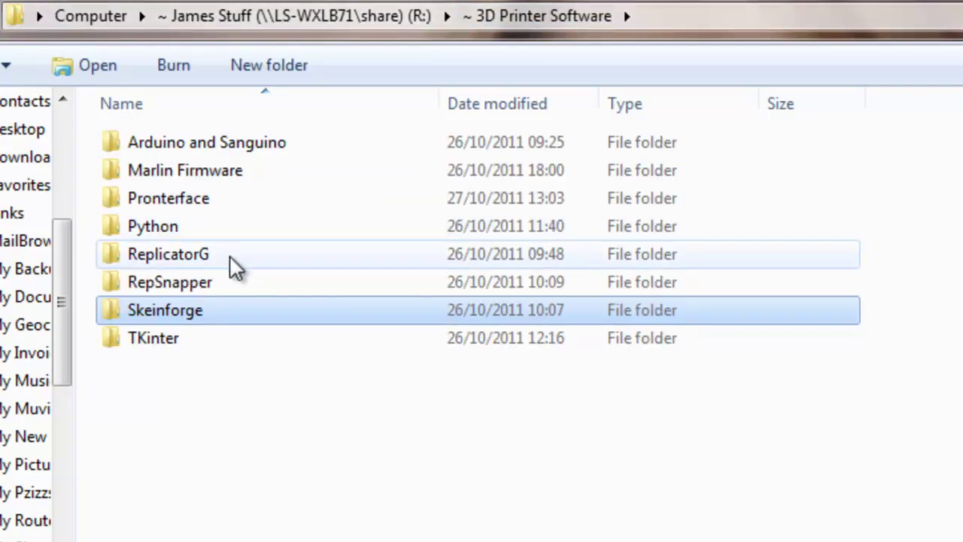
click(190, 205)
double_click(188, 202)
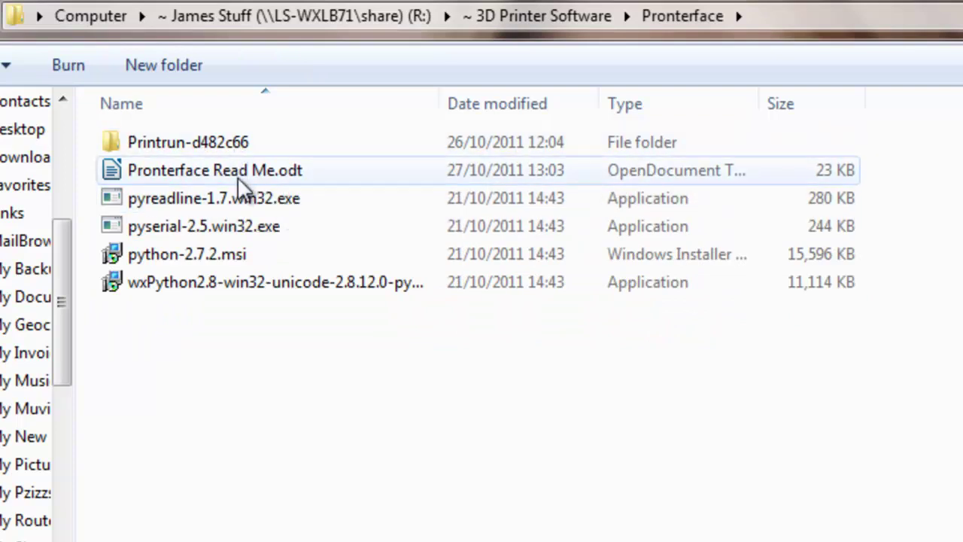
double_click(185, 146)
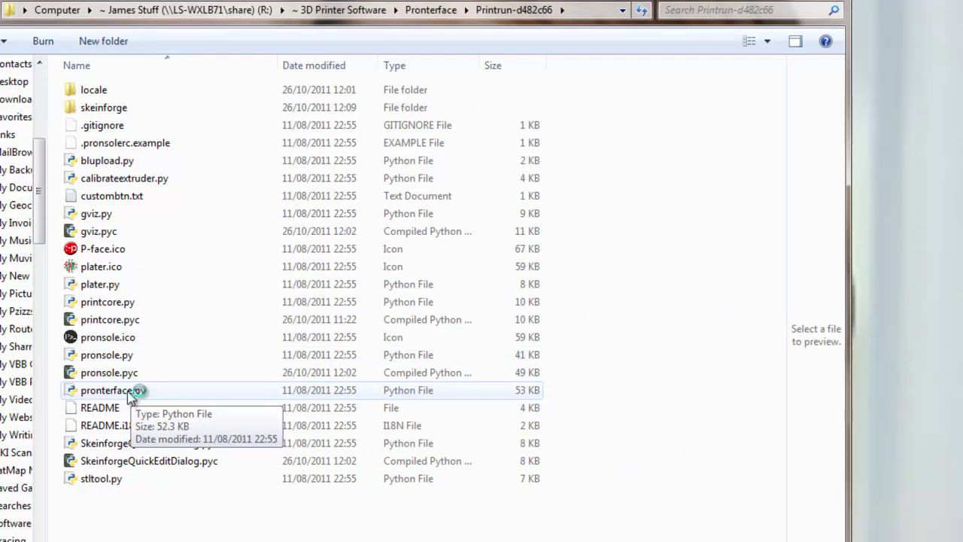
Drag pronterface.py onto the desktop and create a shortcut to it there.
click(129, 397)
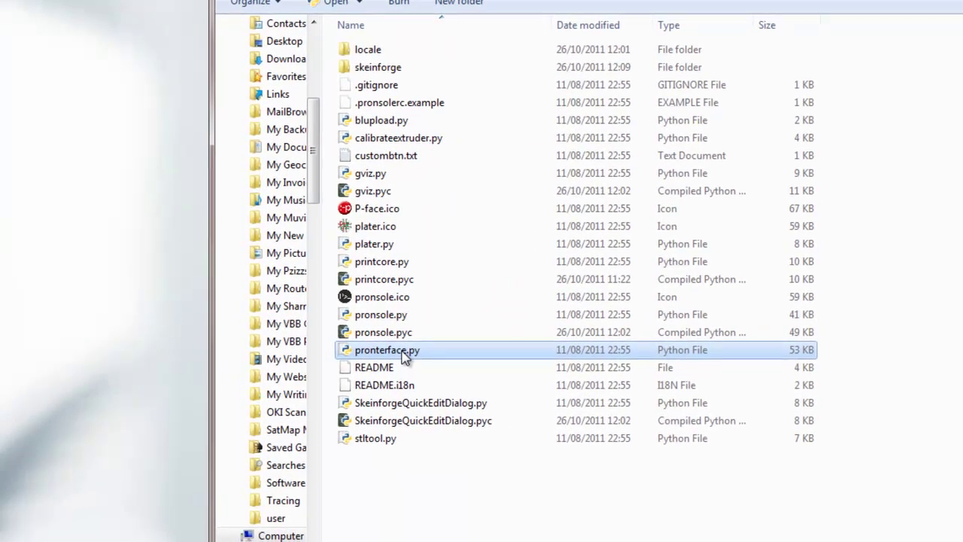
drag(404, 357, 26, 322)
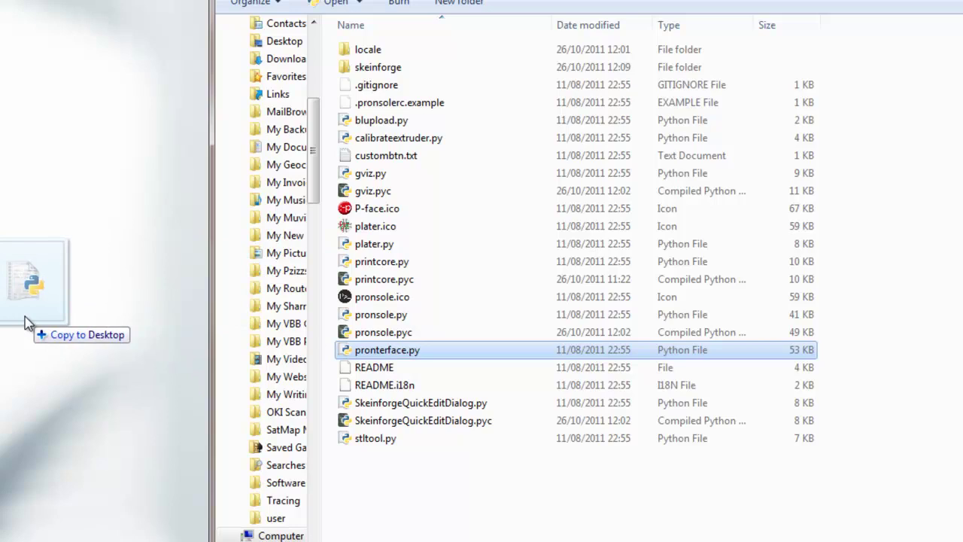
right_drag(24, 317, 25, 316)
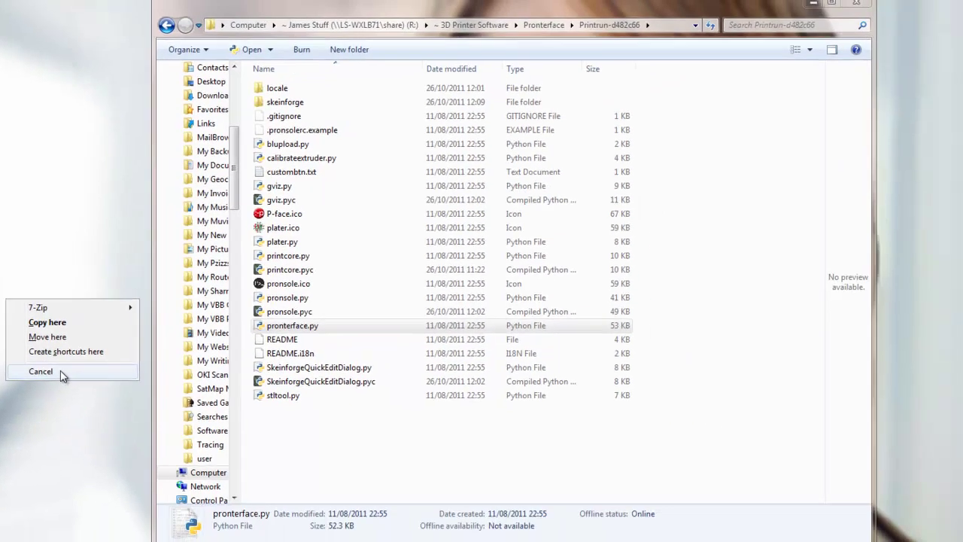
click(113, 386)
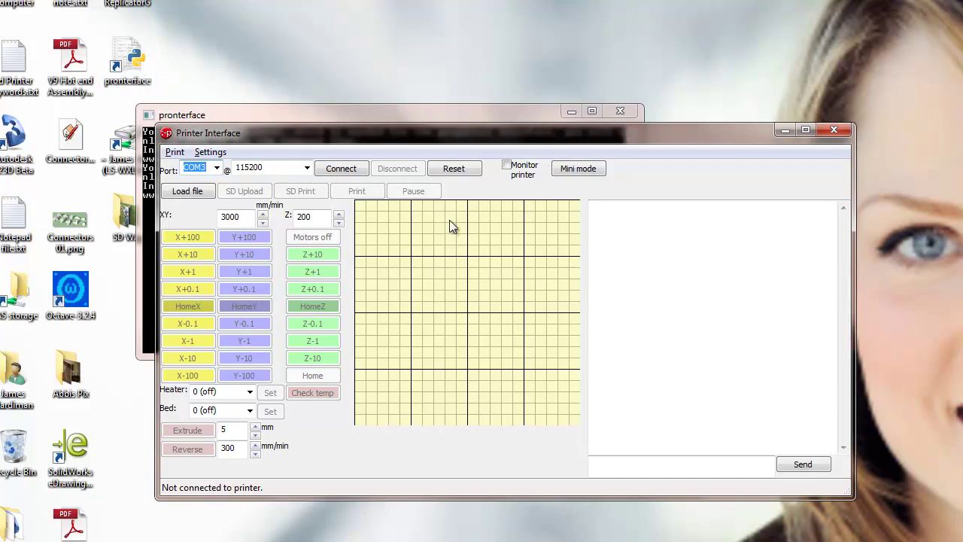
Move the Pronterface Printer Interface window into position on screen.
drag(400, 141, 376, 118)
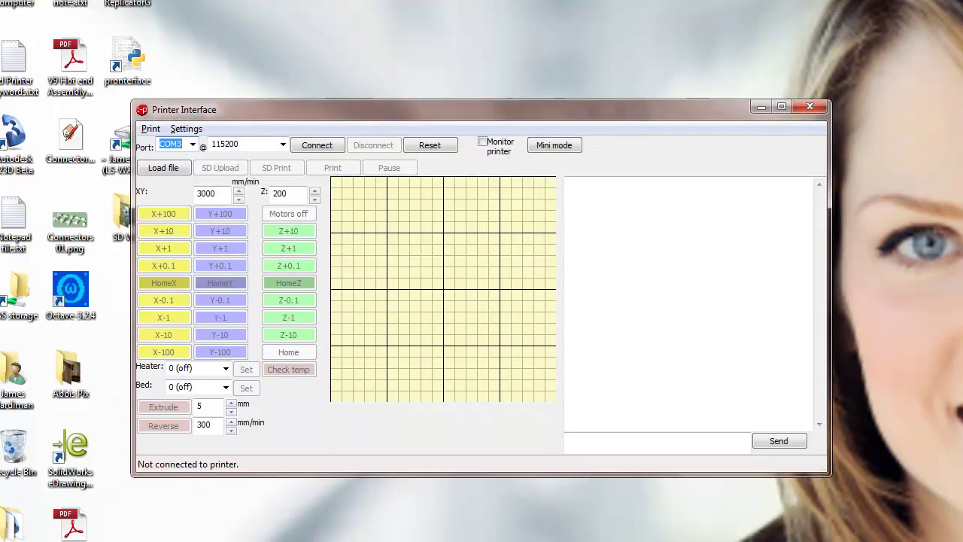